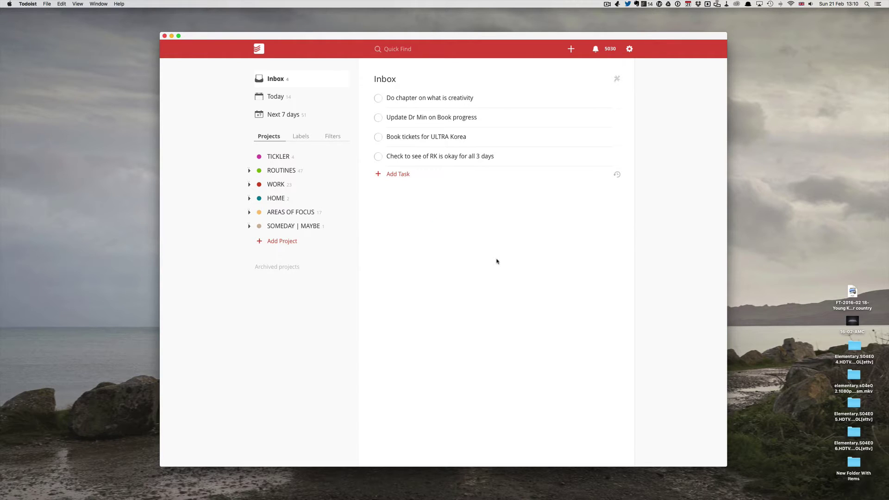
Step: Hide and restore Todoist, then quick-add the Inbox task 'This adds a task'
key("super+h")
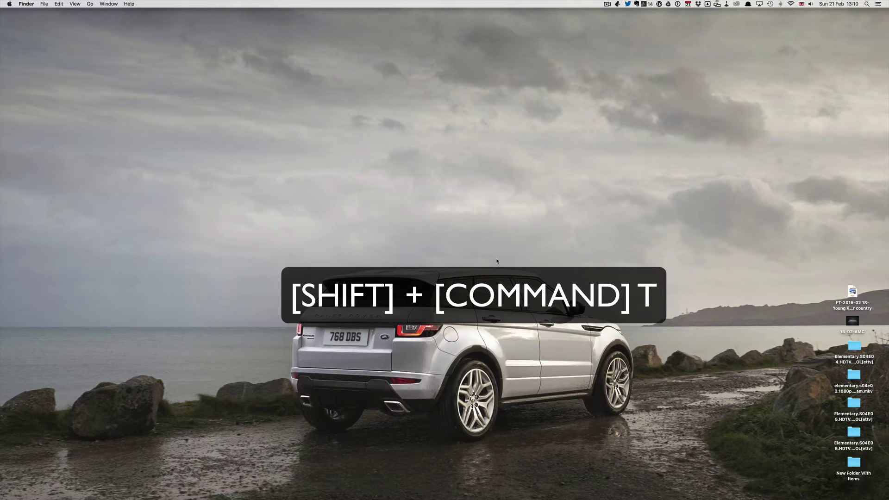
key("super+shift+t")
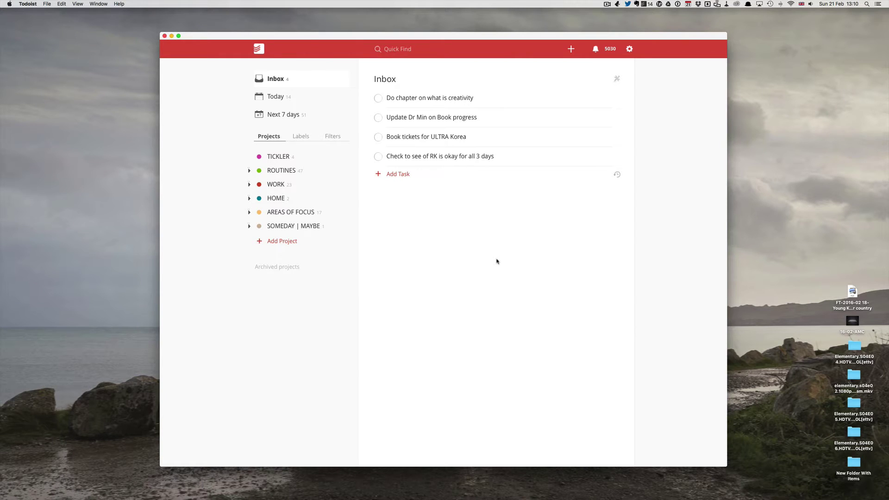
key("super+shift+a")
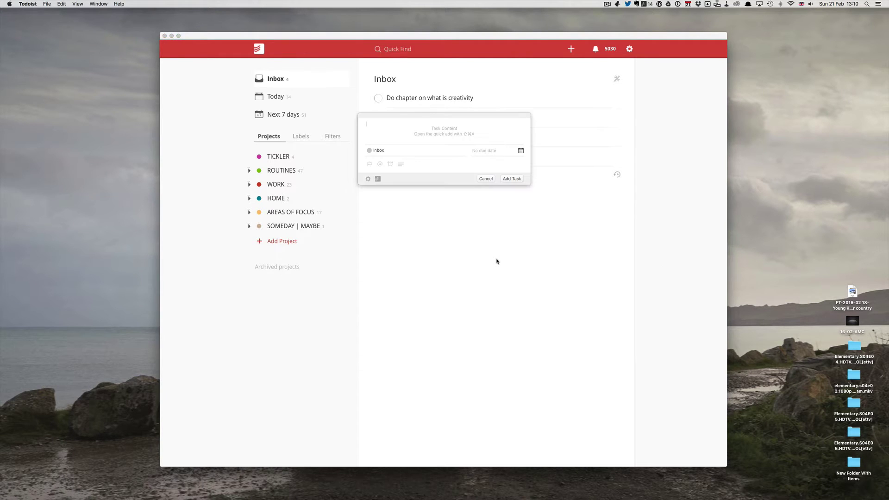
type("This add ")
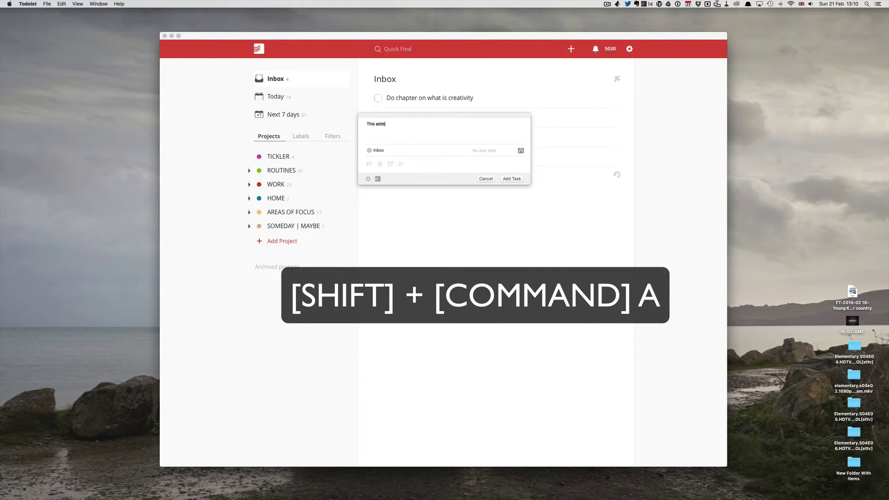
type("s a task")
key("Return")
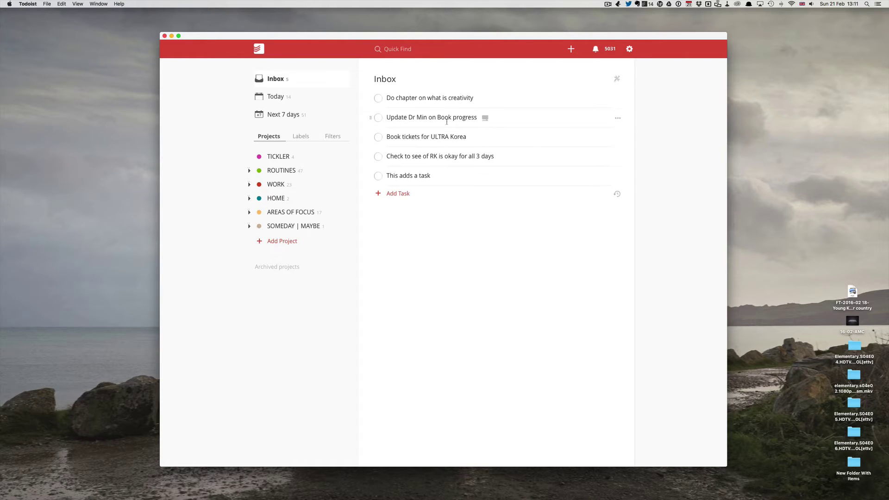
Step: Move the creativity chapter and Dr Min tasks into the Business Creativity project
left_click(370, 98)
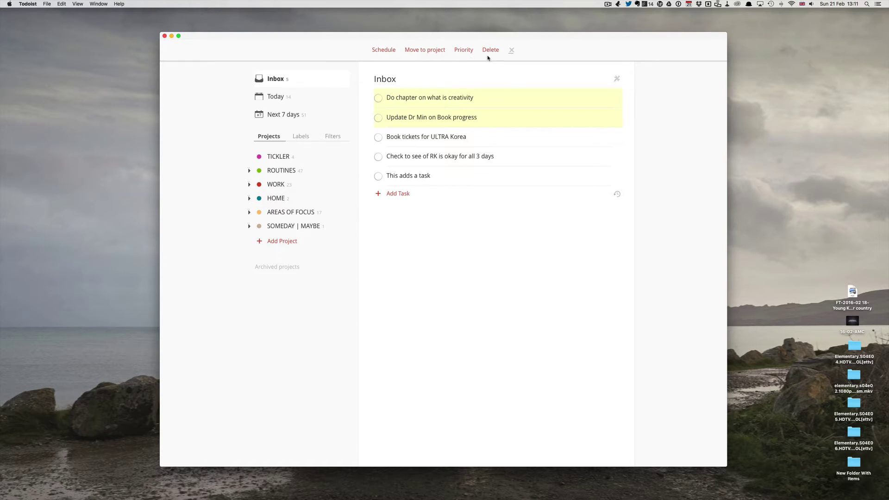
left_click(434, 51)
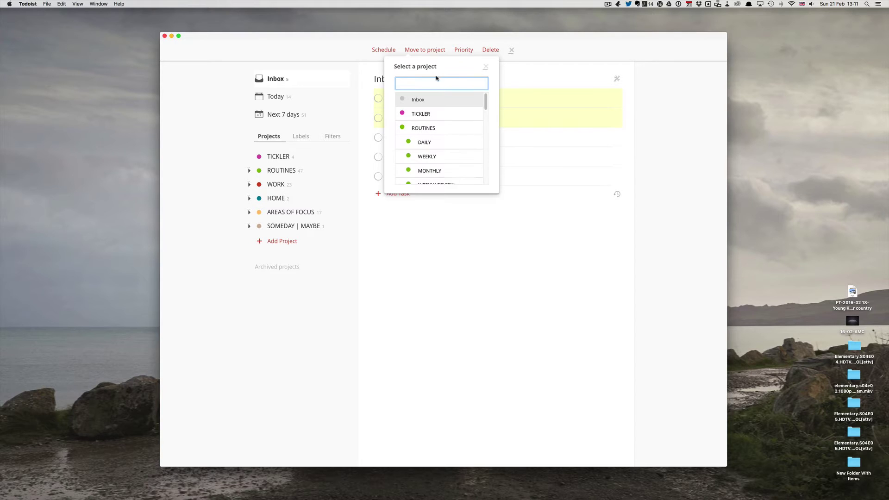
type("B")
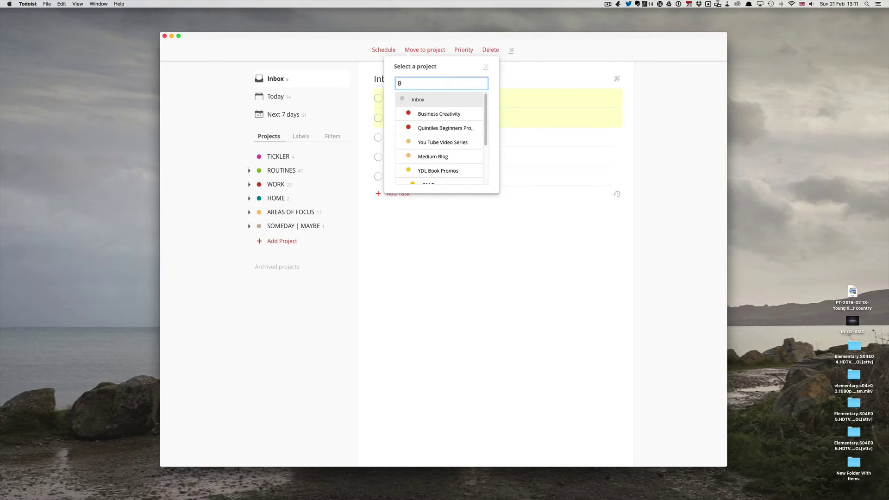
type("u")
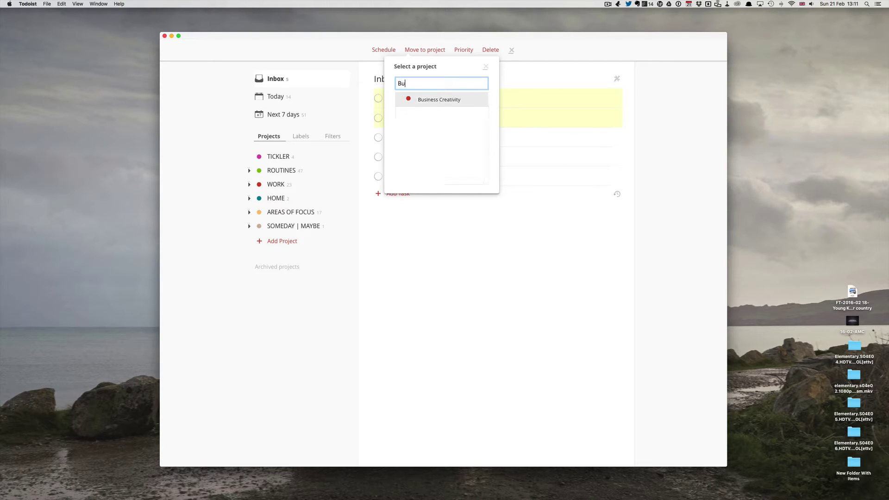
left_click(444, 101)
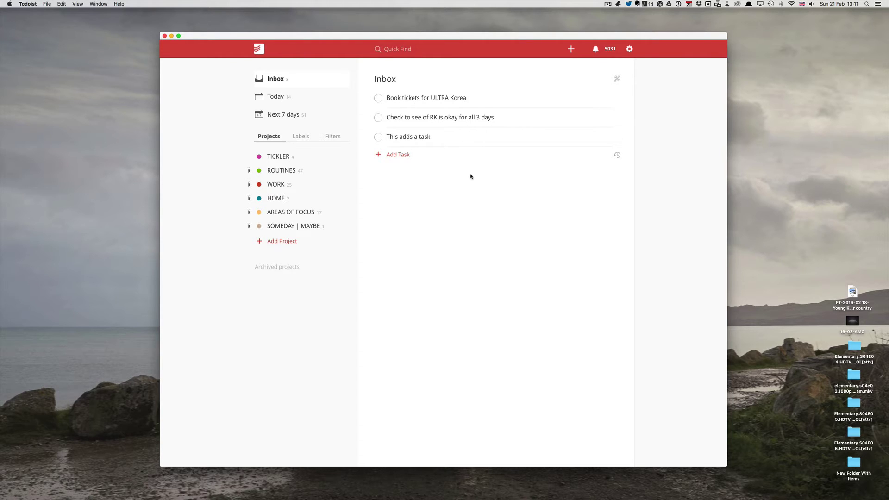
Step: Move the ULTRA Korea tickets and RK check tasks into the Single Actions project
left_click(371, 100, "super")
left_click(372, 119, "super")
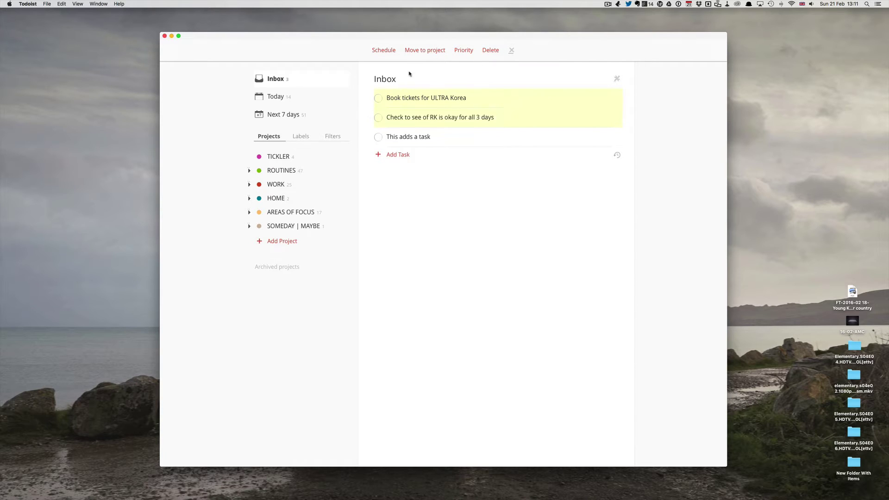
left_click(416, 51)
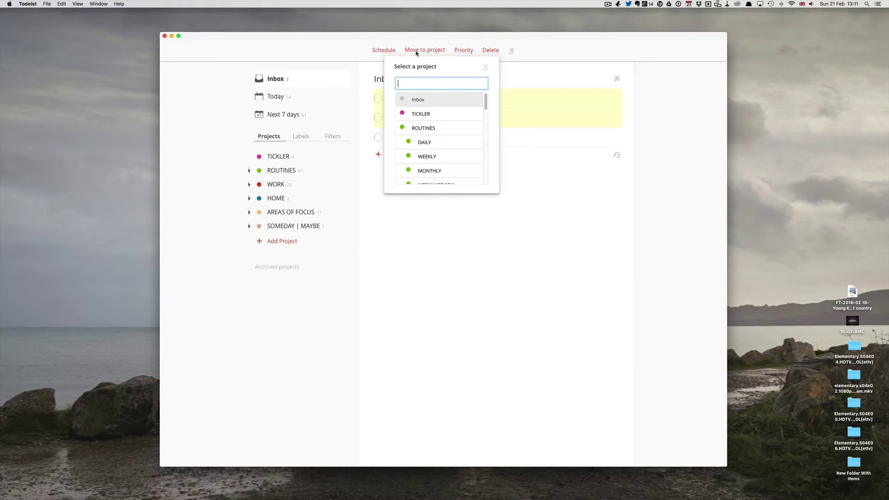
type("Sing")
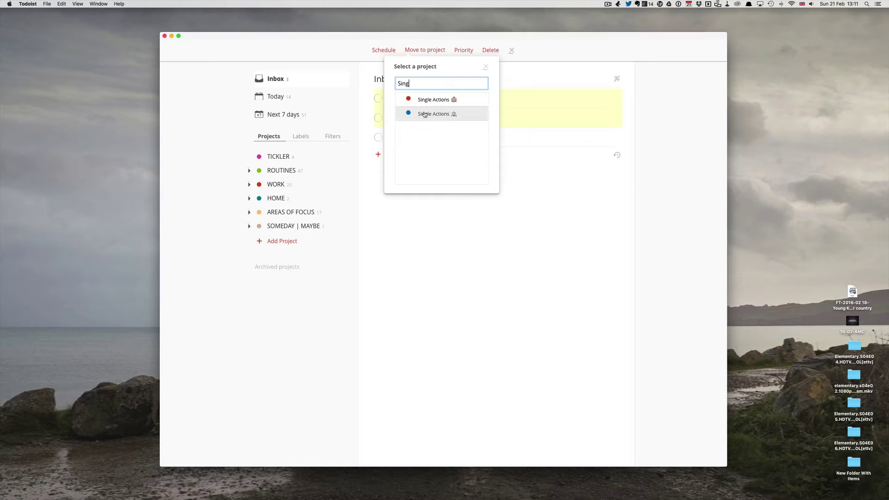
left_click(424, 115)
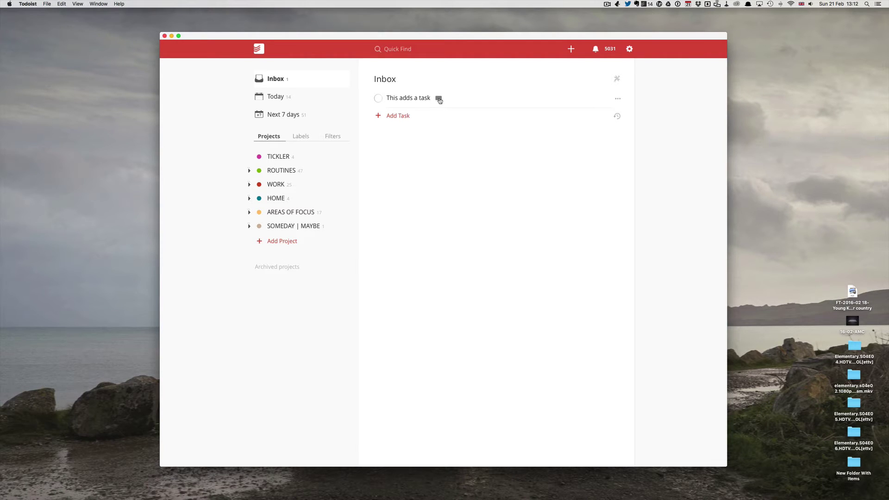
Step: Open comments on 'This adds a task' and view the Dropbox attachment chooser without attaching anything
left_click(439, 100)
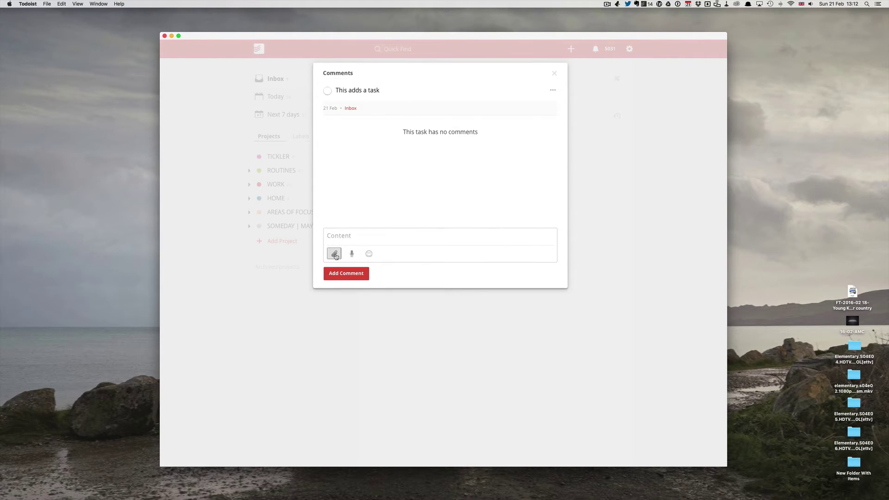
left_click(334, 254)
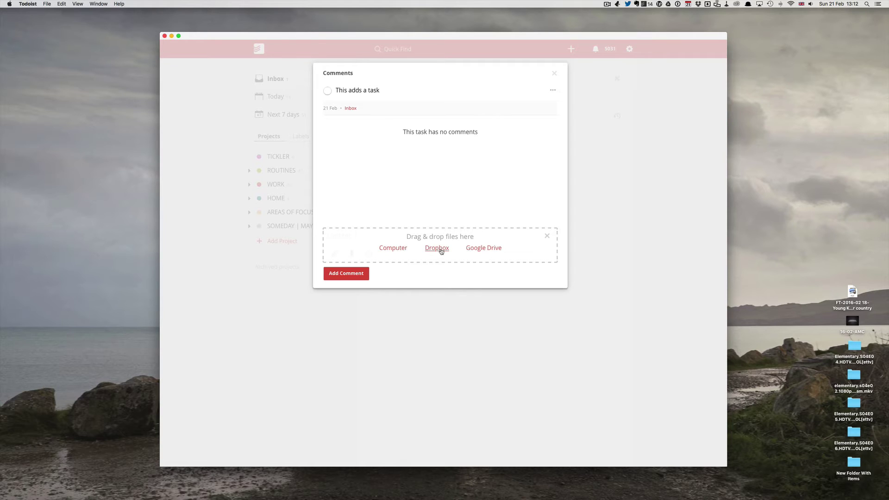
left_click(441, 252)
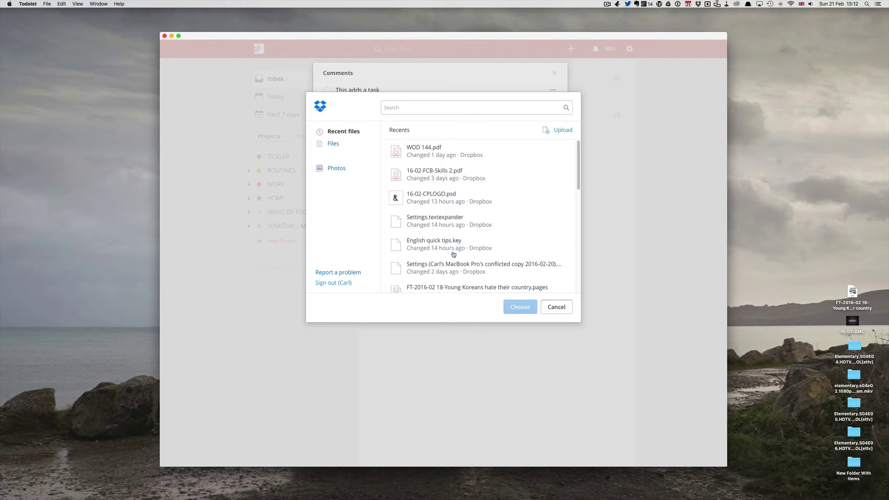
left_click(564, 311)
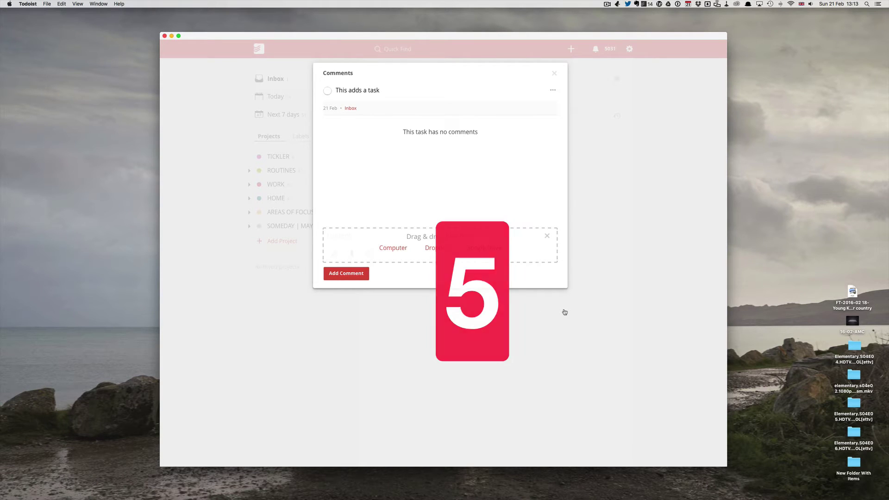
Step: Close the task comments and dismiss the Inbox project options menu unchanged
left_click(554, 74)
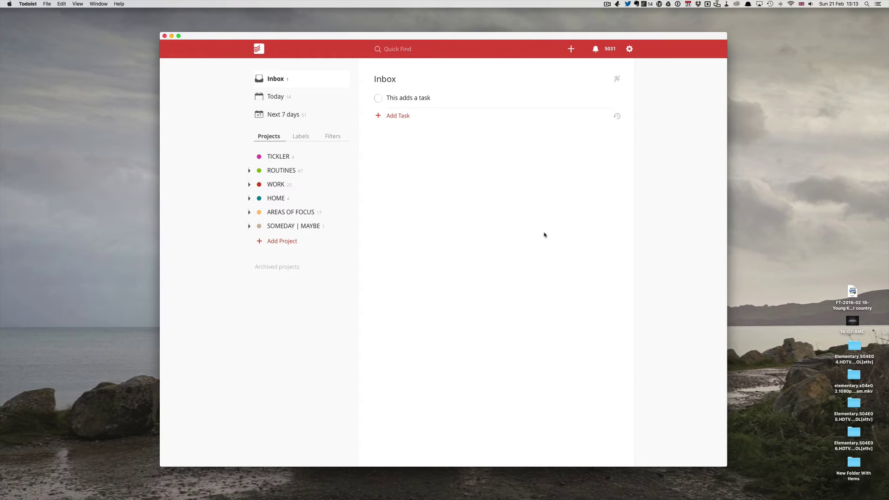
left_click(618, 81)
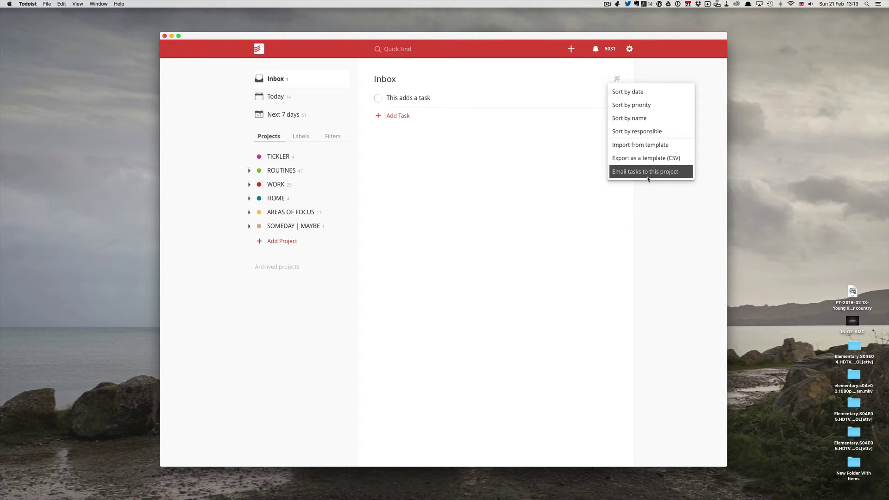
left_click(621, 213)
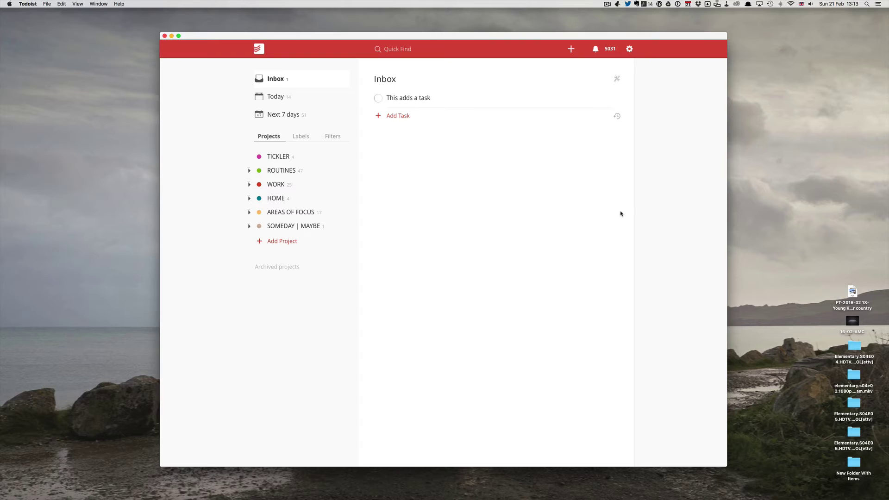
left_click(628, 49)
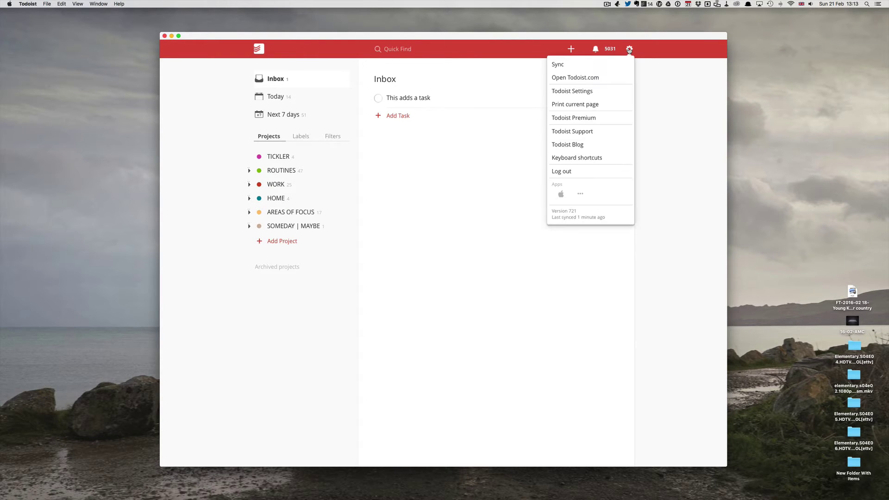
left_click(579, 93)
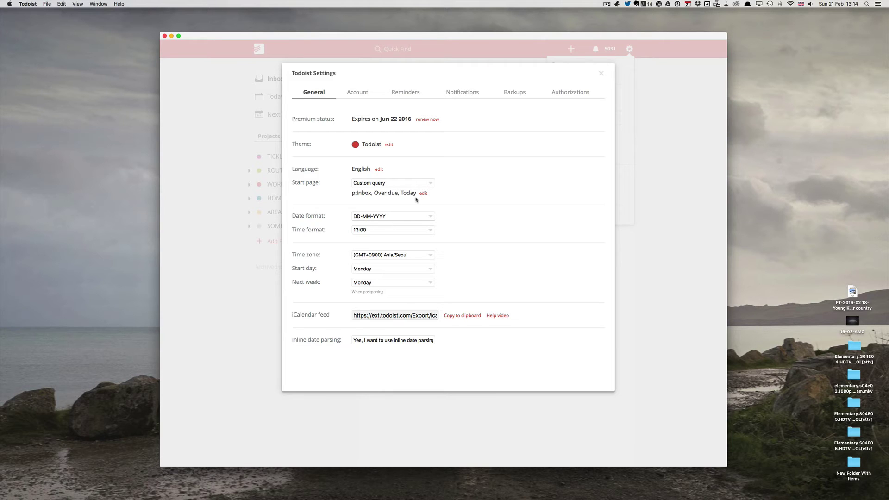
left_click(601, 76)
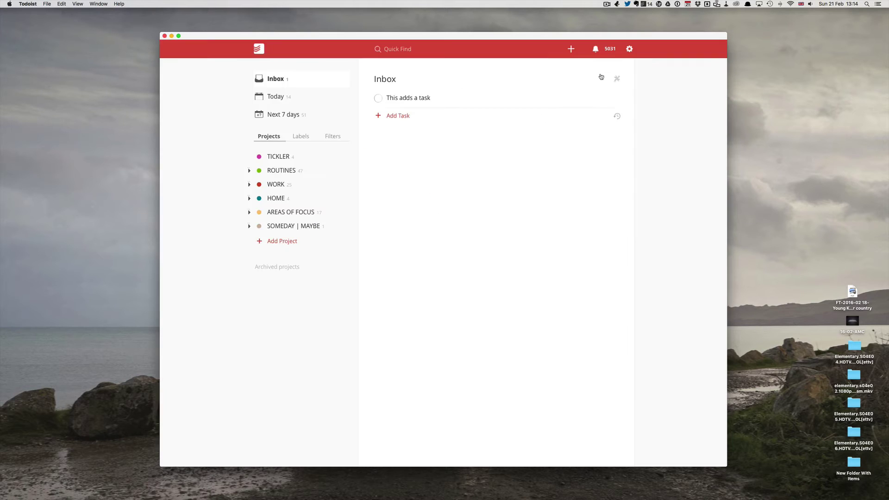
left_click(261, 49)
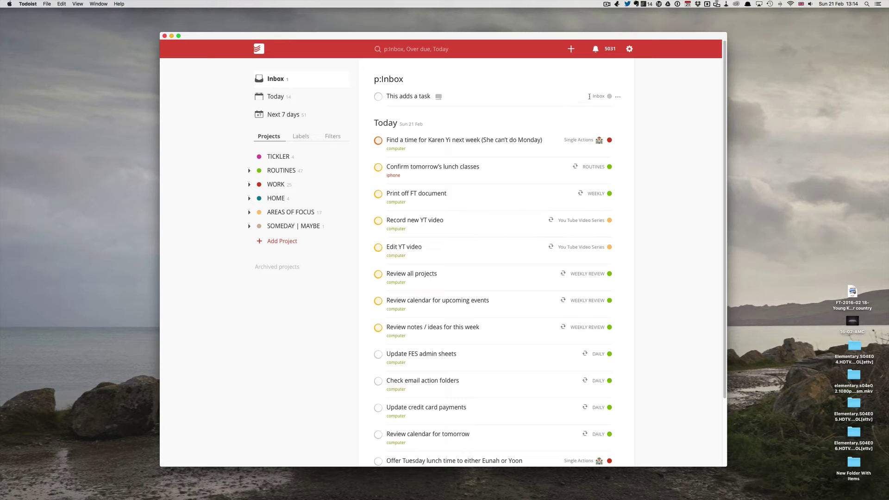
left_click(630, 49)
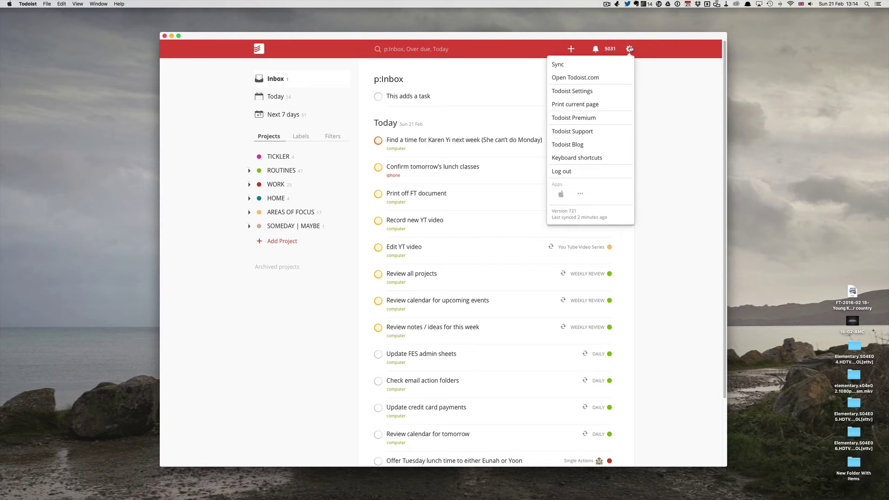
left_click(590, 92)
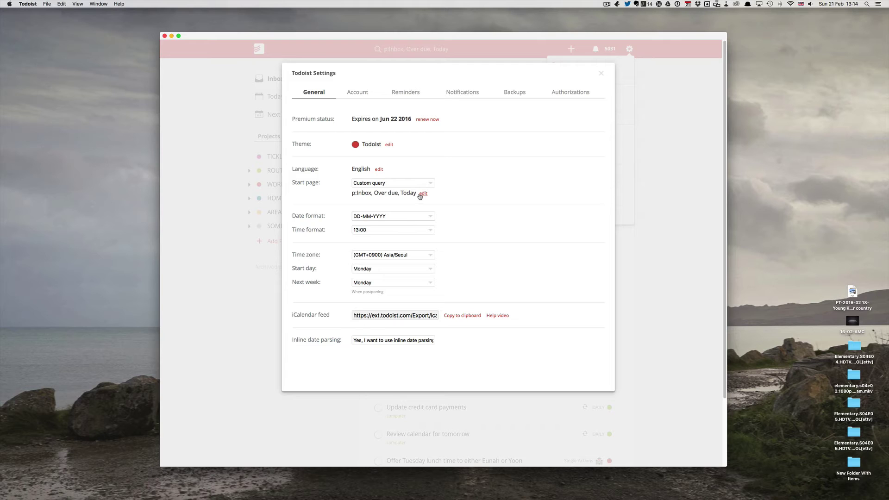
left_click(601, 74)
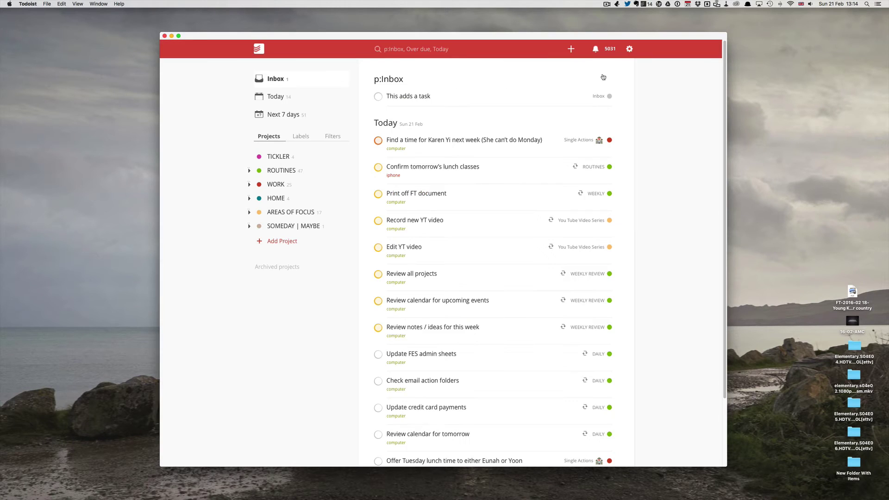
left_click(276, 82)
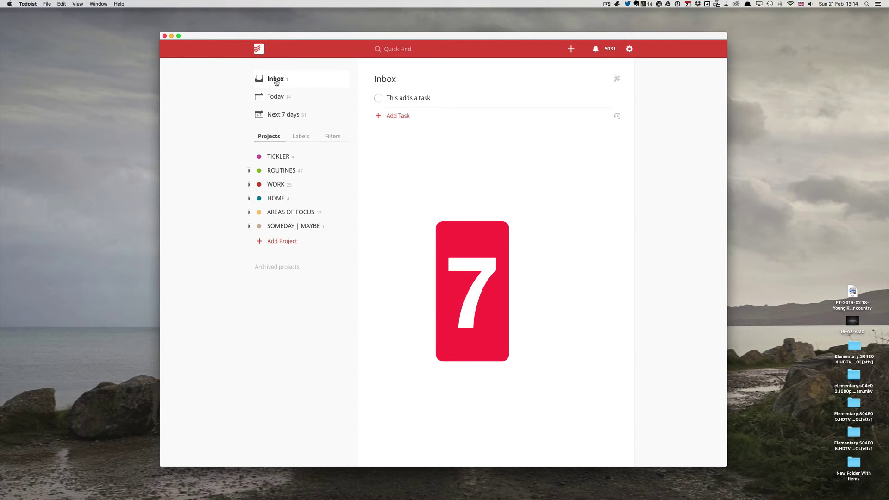
Step: Add an Inbox task to write a blog for a named person, with Write in bold
left_click(393, 116)
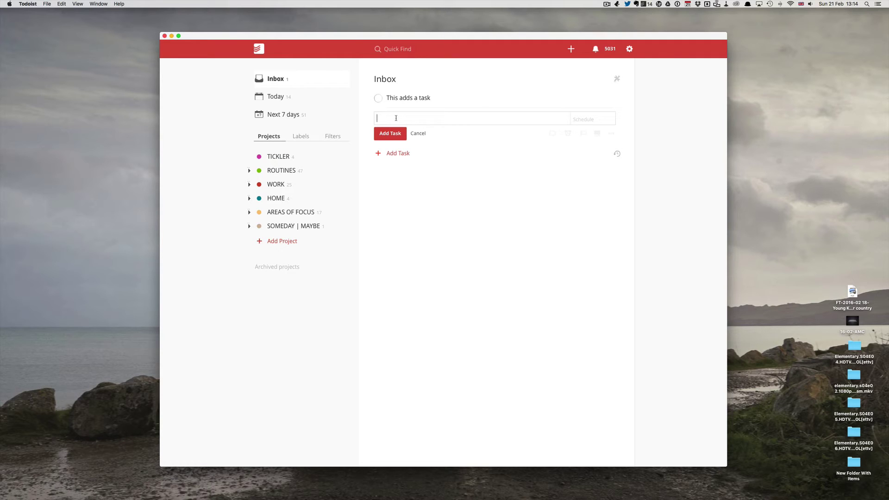
type("Write ")
type("blog ")
type("for Terry")
type("!!")
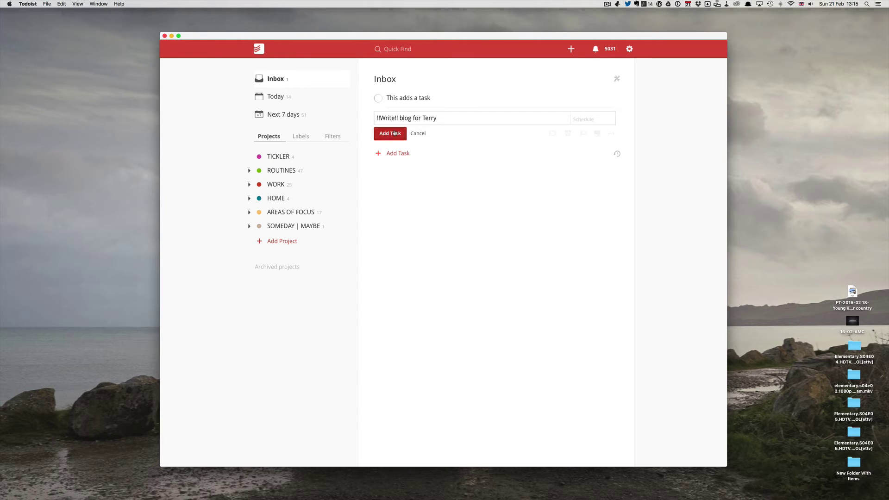
left_click(394, 130)
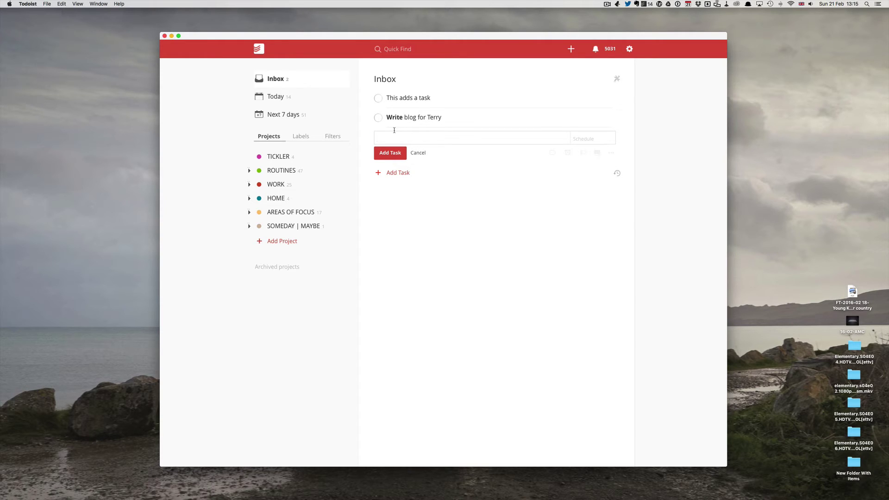
left_click(417, 153)
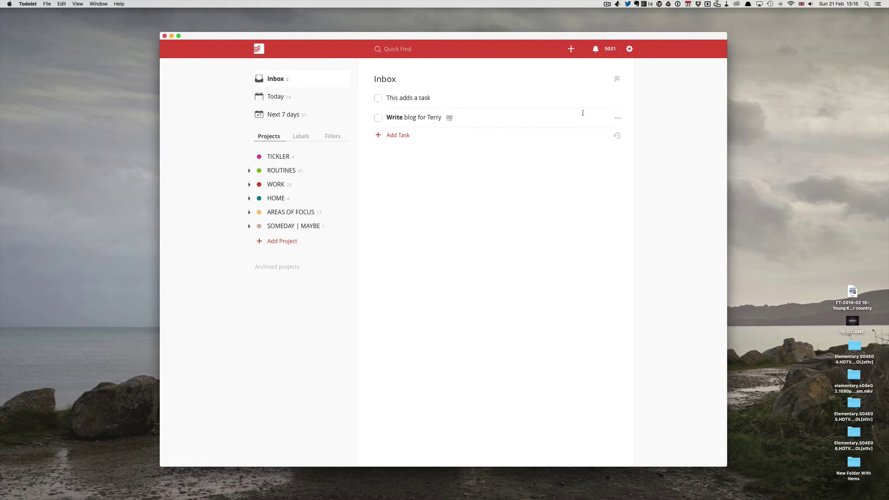
left_click(618, 100)
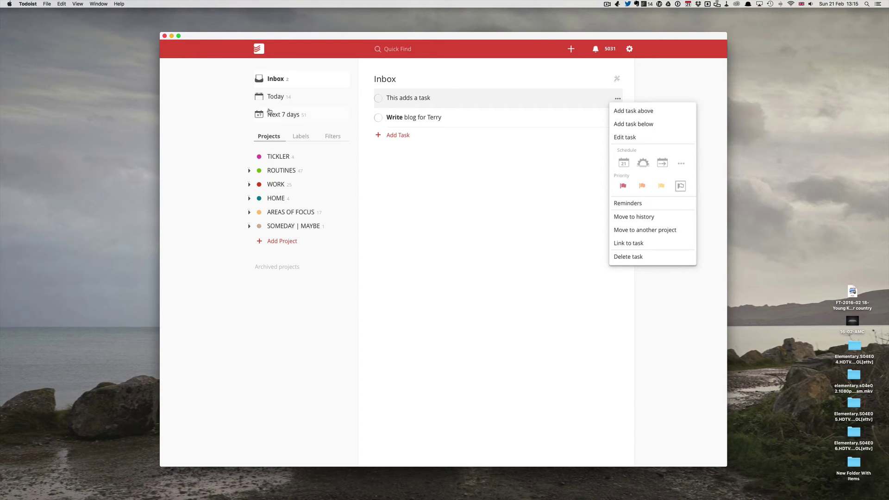
left_click(272, 101)
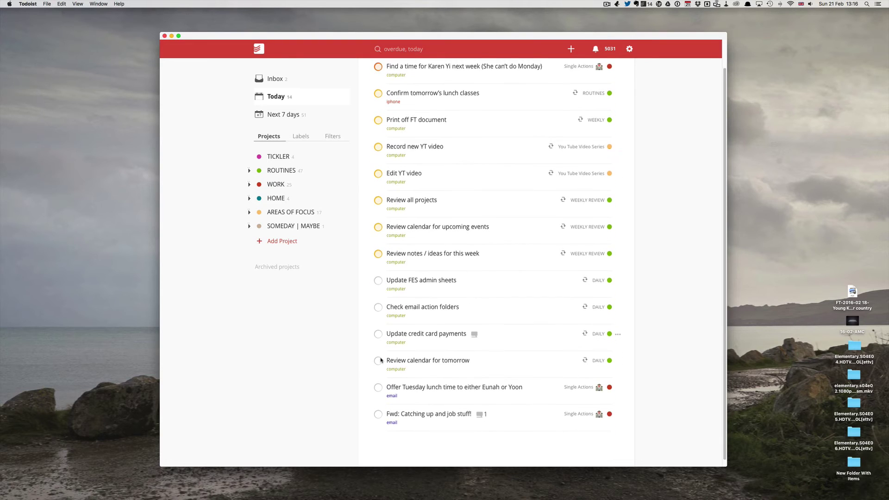
left_click(276, 80)
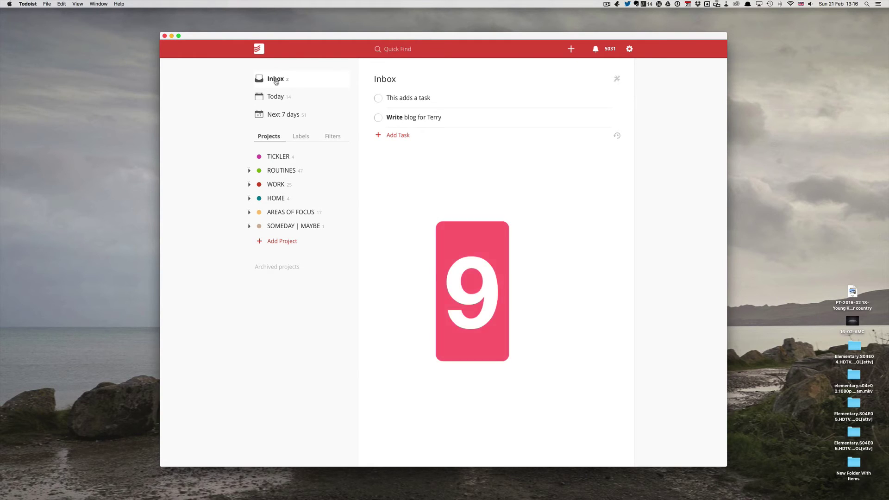
Step: View the AM and PM Tasks filters, then save AM Tasks with query '(today | overdue) & (p1| p2)'
left_click(332, 137)
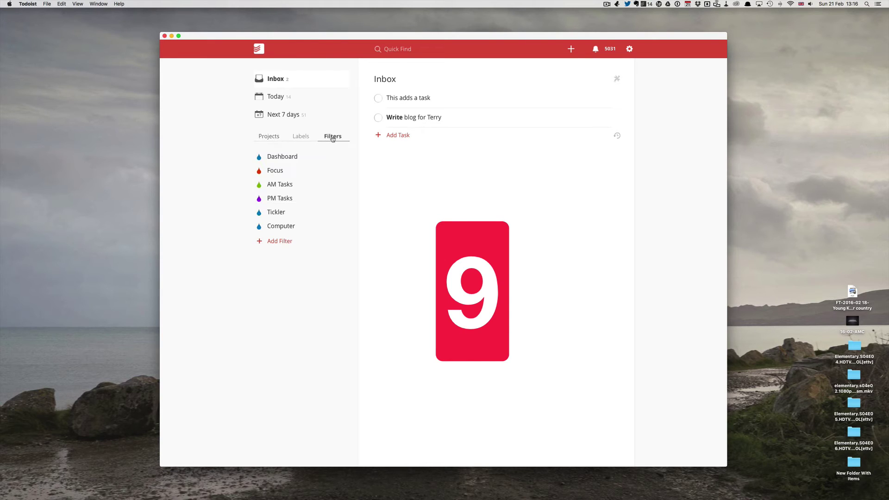
left_click(279, 185)
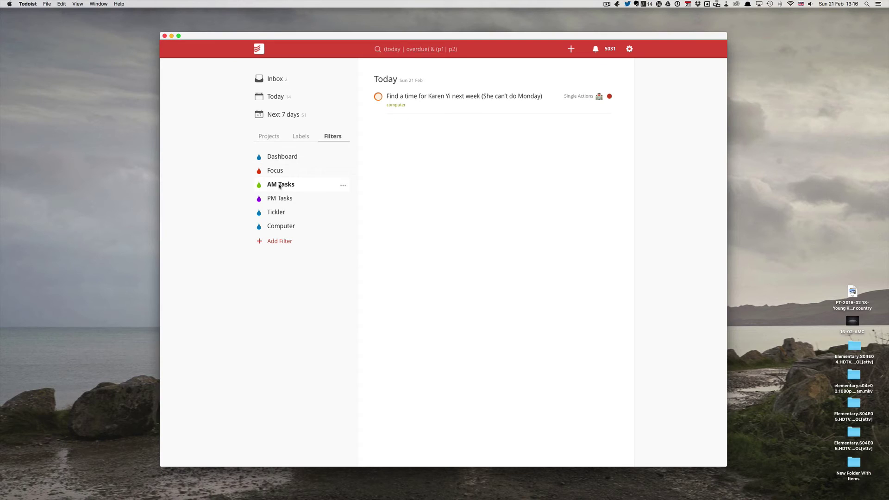
left_click(280, 198)
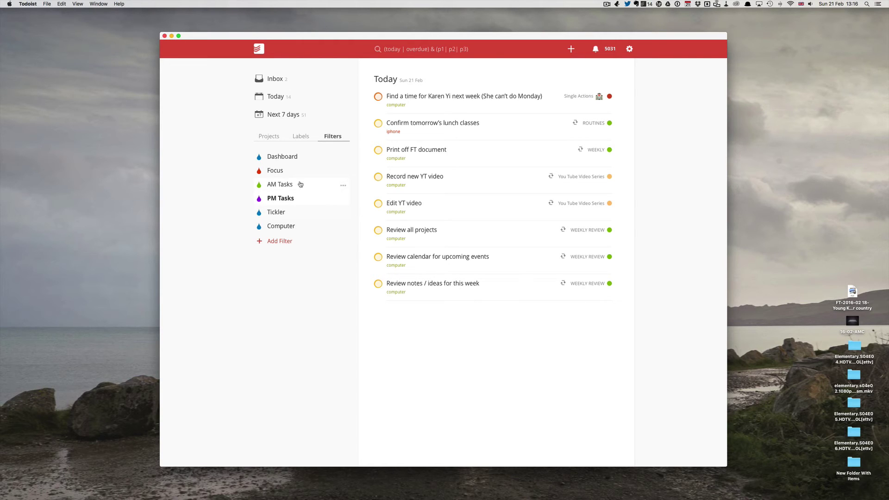
left_click(348, 186)
left_click(351, 197)
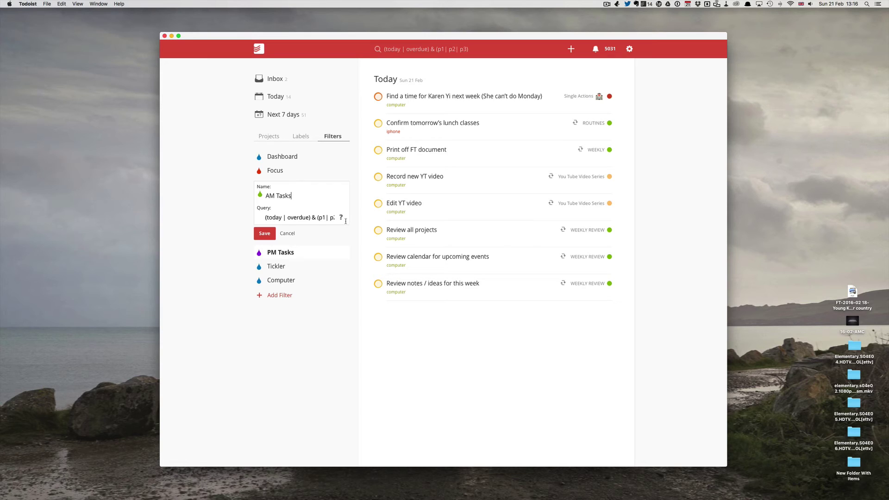
left_click(269, 233)
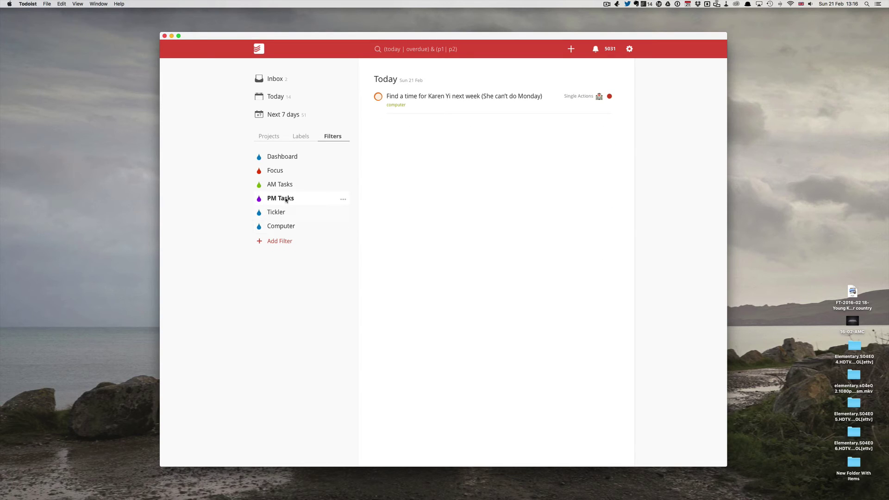
Step: Add '| p3' inside the PM Tasks filter query's brackets and save the filter
left_click(343, 200)
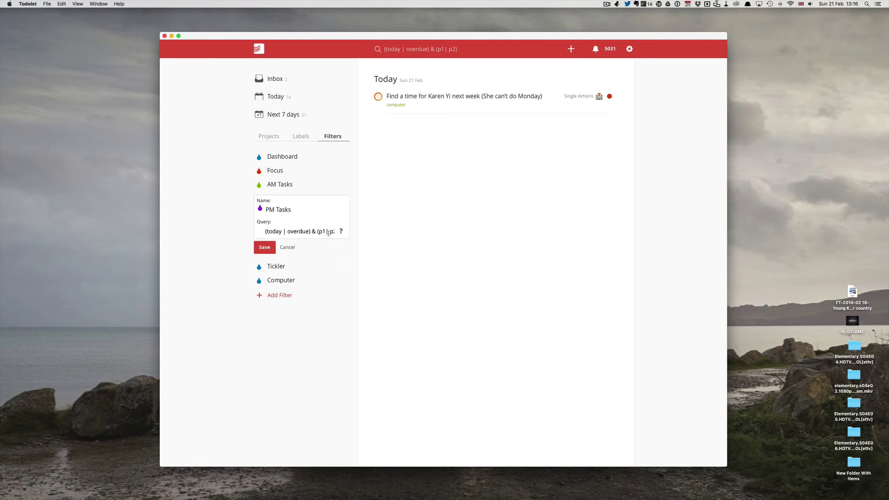
type("| p3")
key("End")
left_click(262, 249)
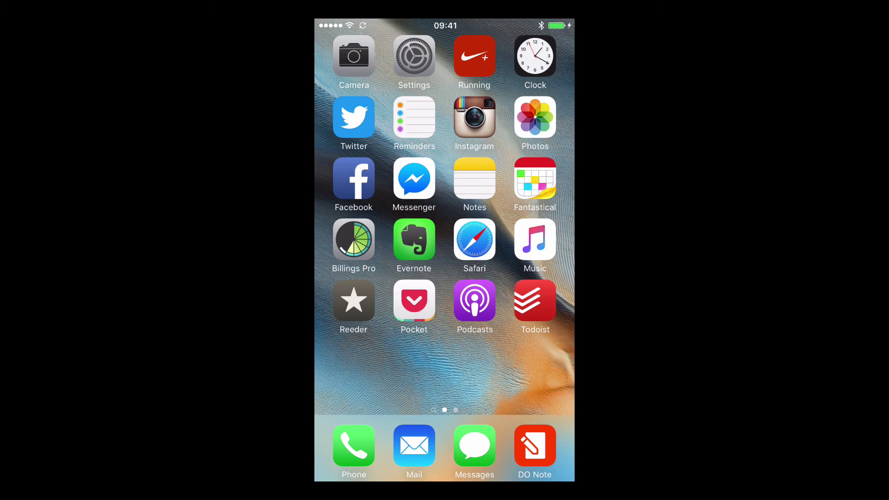
Step: Send 'This a new task for Todoist' from Do Note to Todoist, then open the Todoist app
left_click(534, 445)
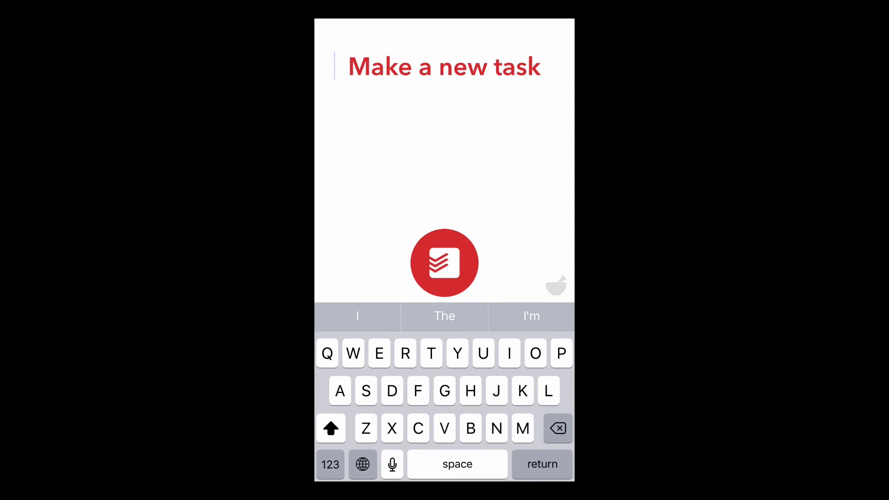
type("This i")
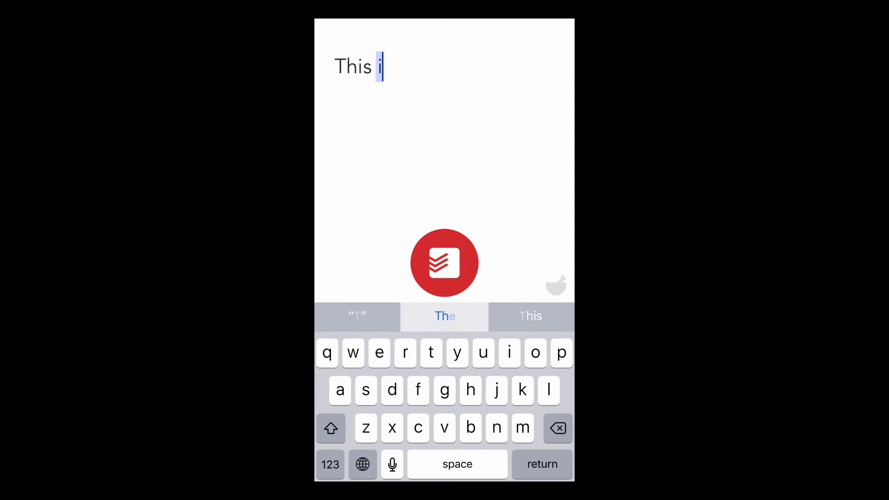
key("BackSpace")
type("a ")
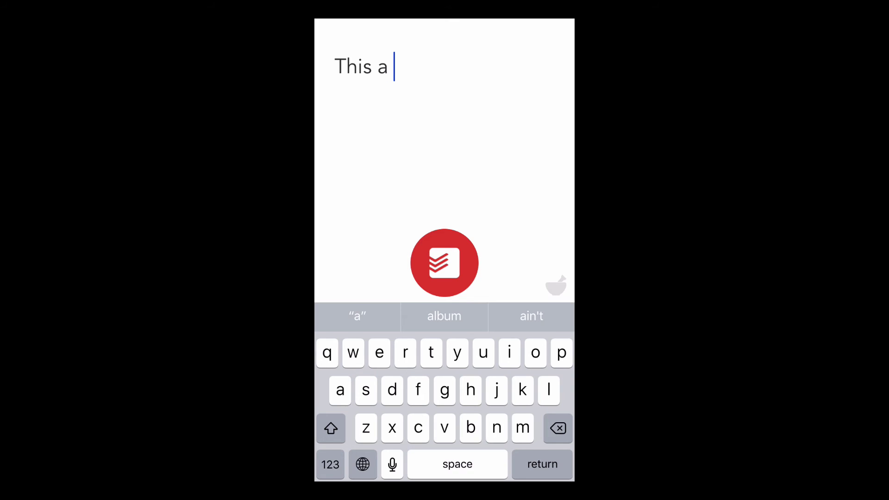
type("new task")
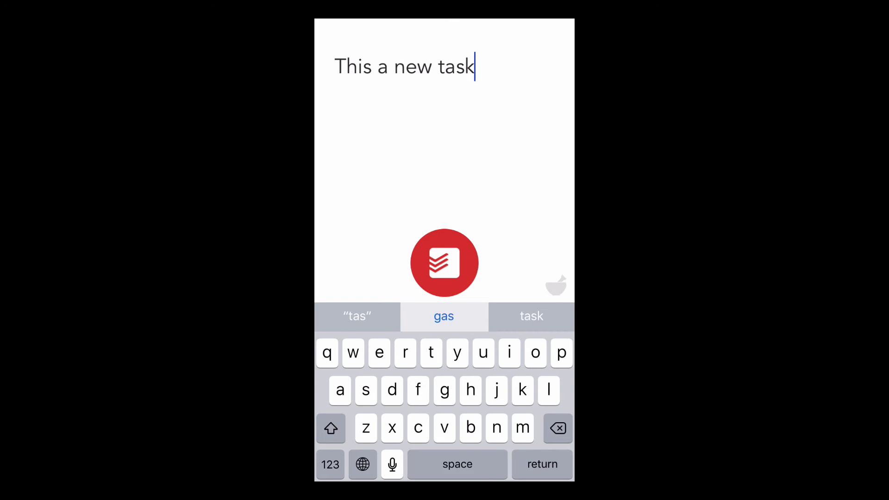
type(" gor ")
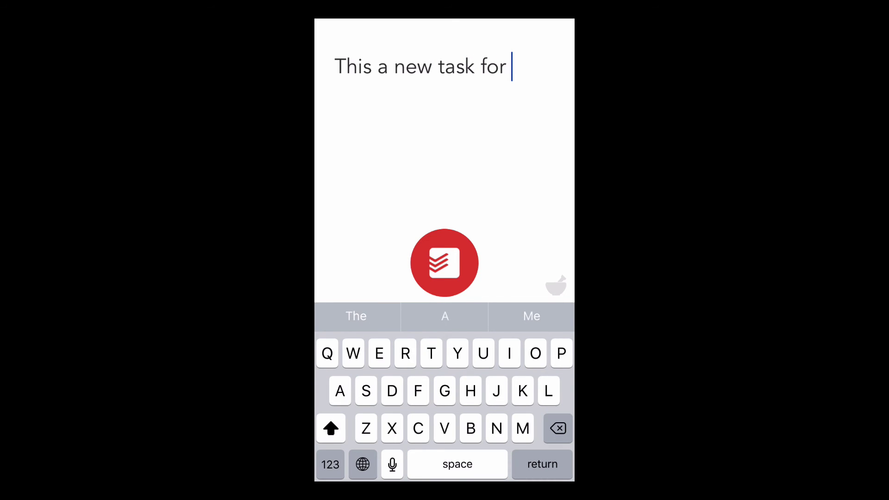
type("Todoist")
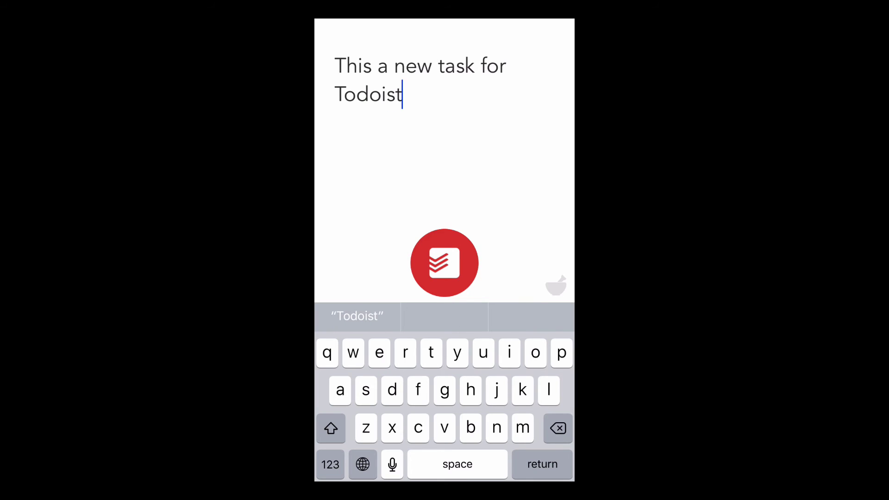
left_click(444, 263)
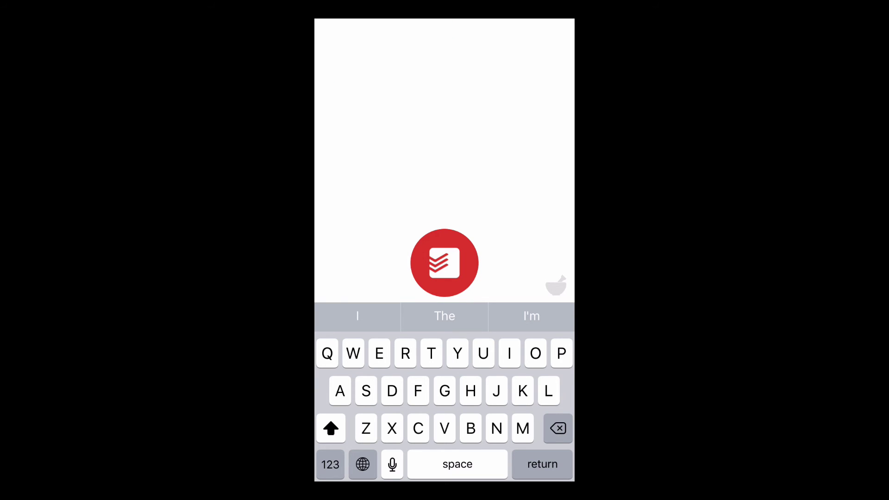
key("super")
left_click(535, 301)
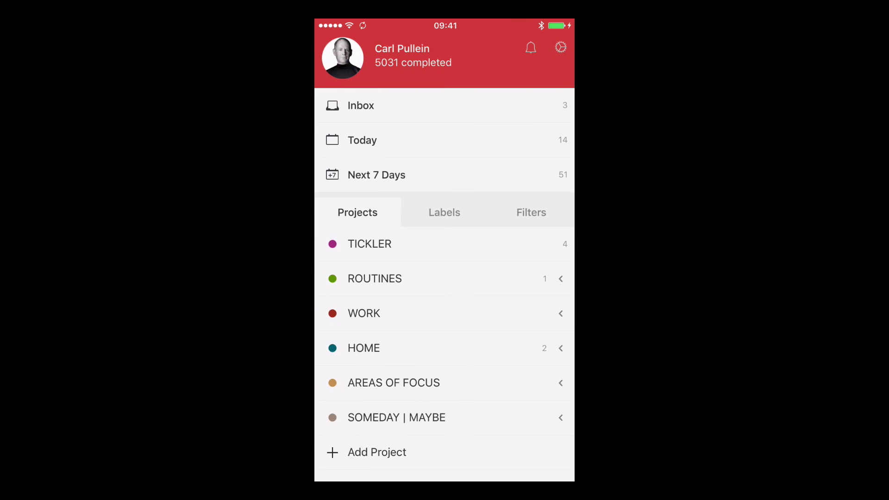
left_click(361, 105)
left_click(394, 145)
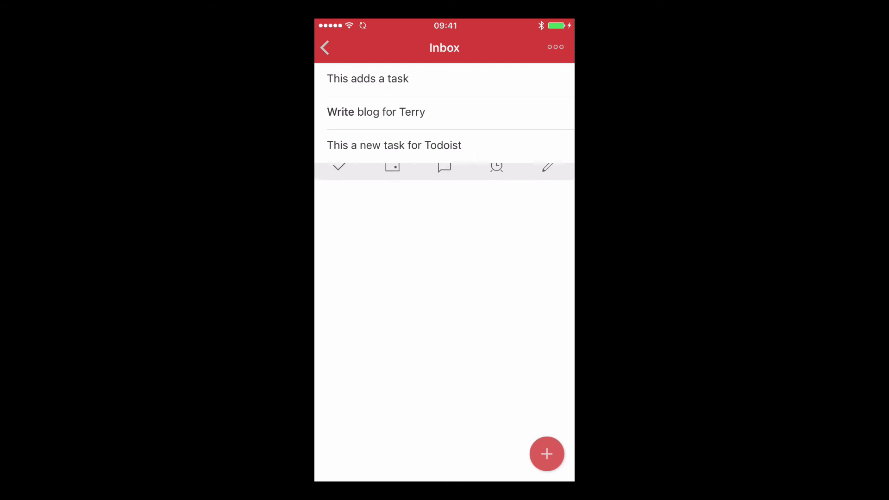
left_click(325, 47)
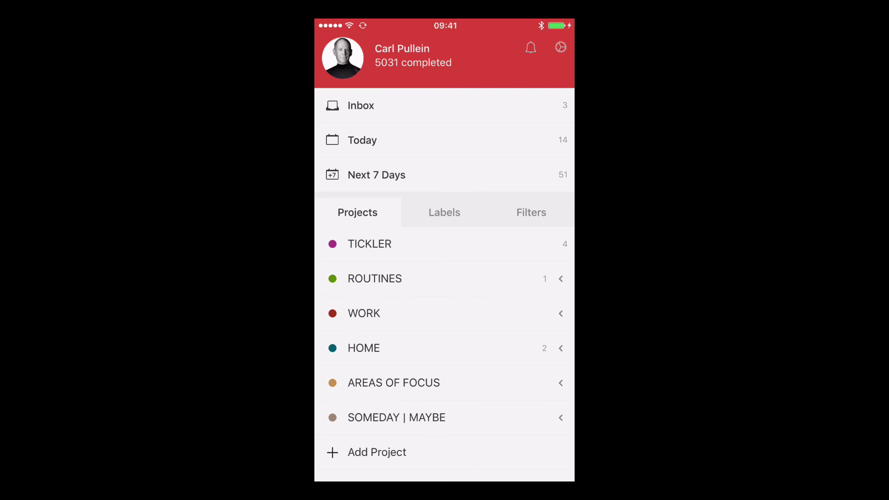
key("super")
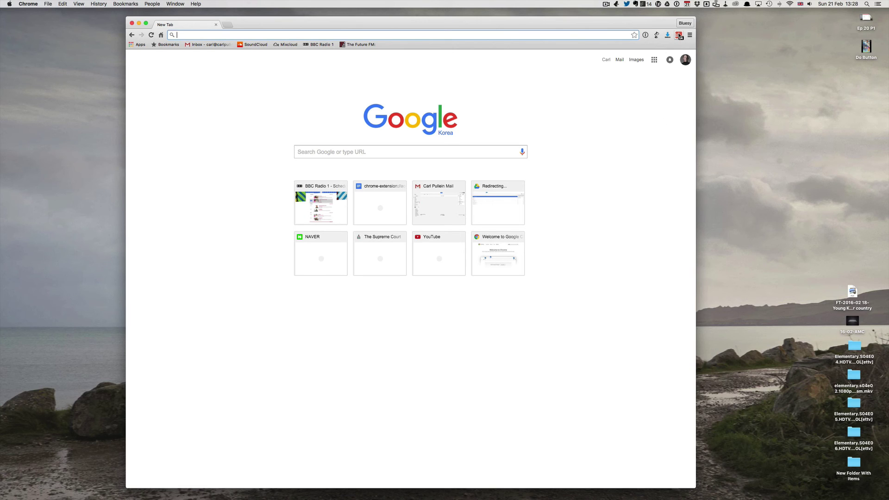
left_click(679, 35)
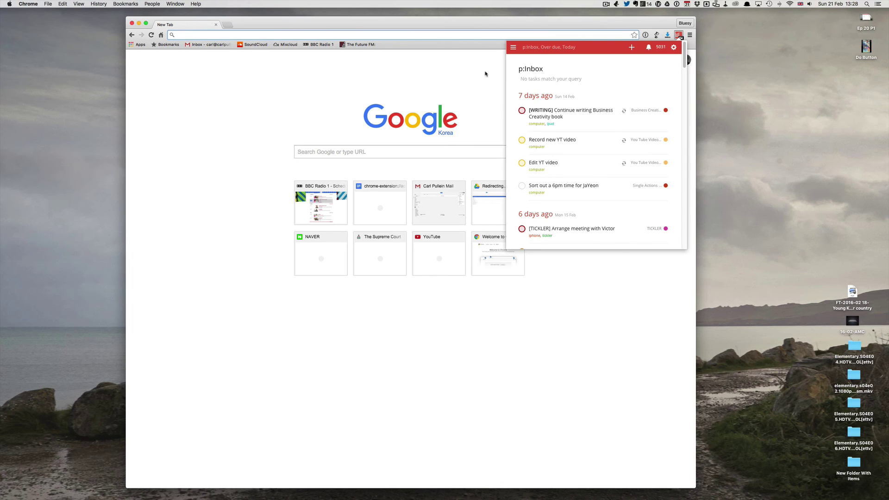
scroll(565, 166, "down", 10)
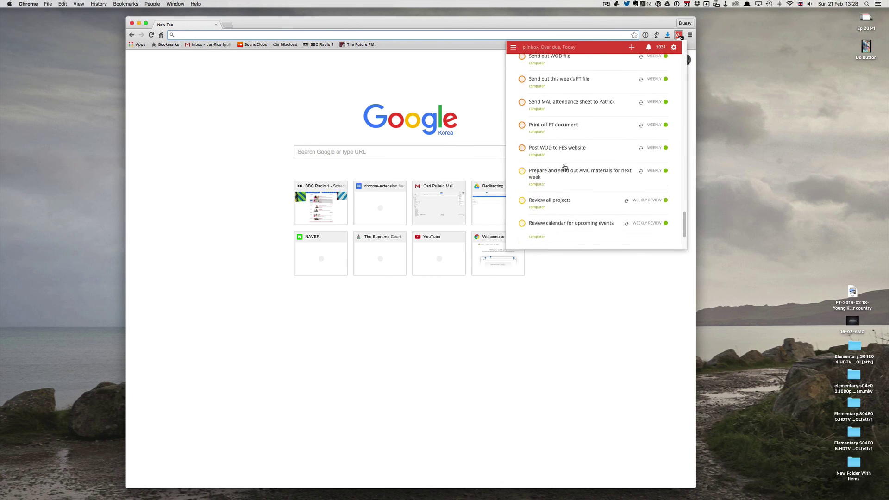
scroll(564, 167, "up", 10)
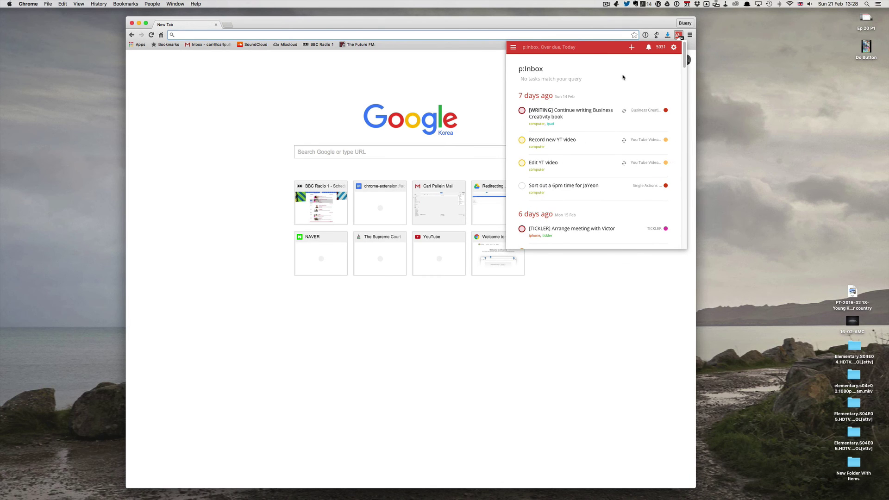
left_click(680, 36)
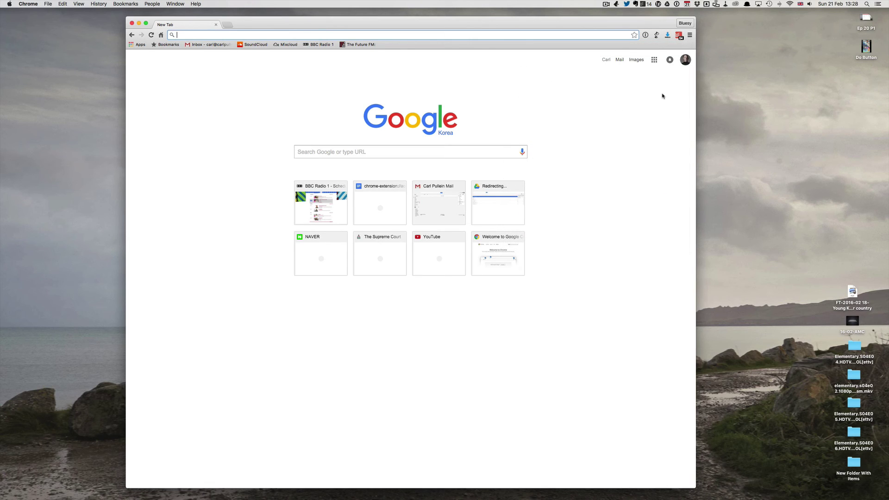
Step: Add the Benedict's Newsletter: No. 149 email from Gmail to Todoist as a task due today
left_click(210, 45)
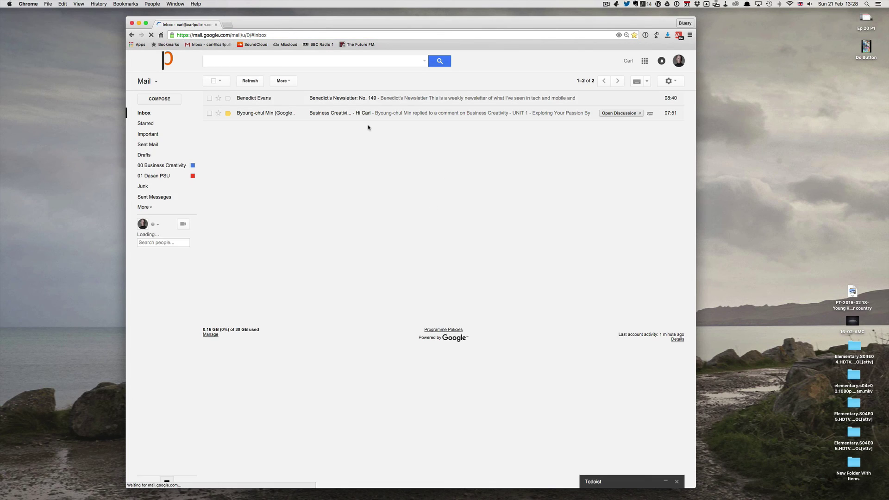
left_click(364, 98)
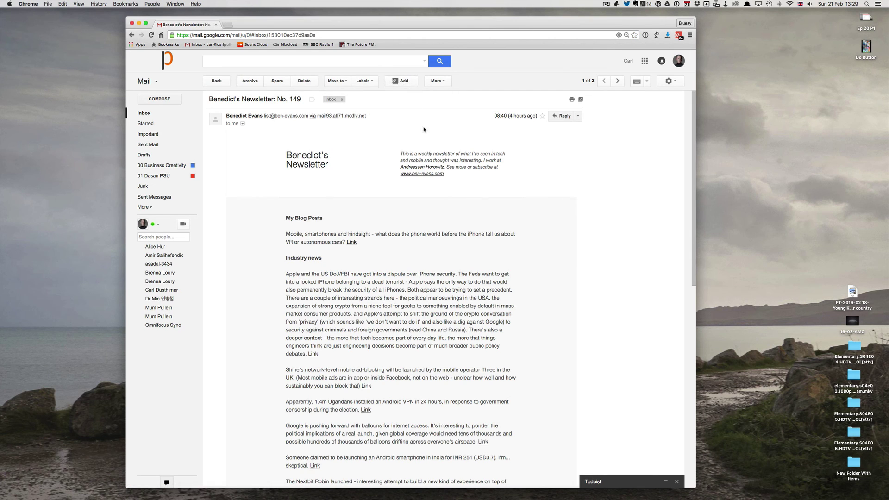
left_click(404, 81)
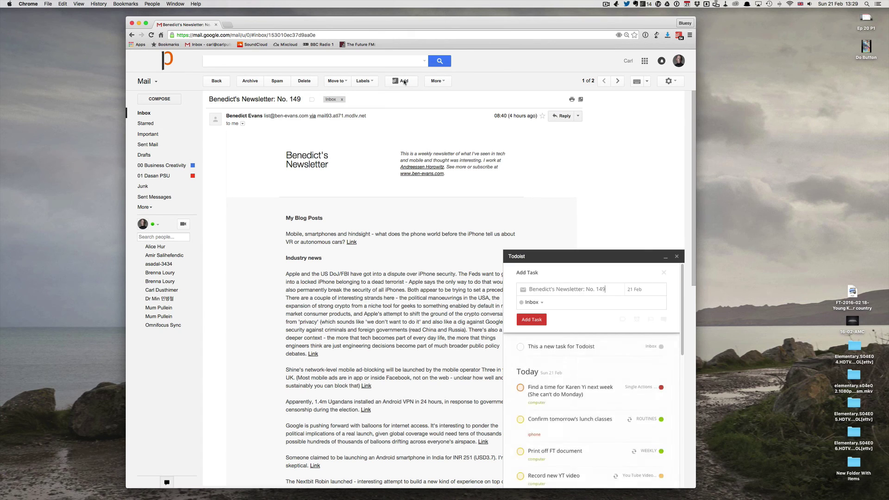
left_click(532, 319)
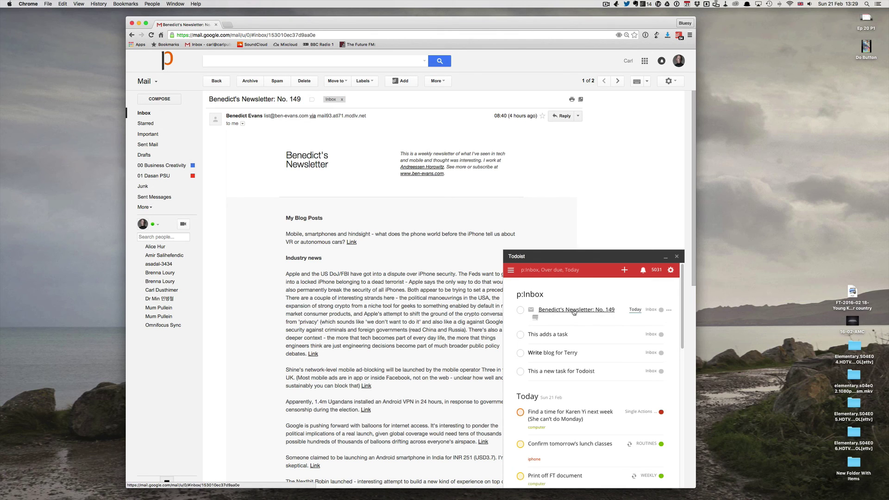
left_click(132, 23)
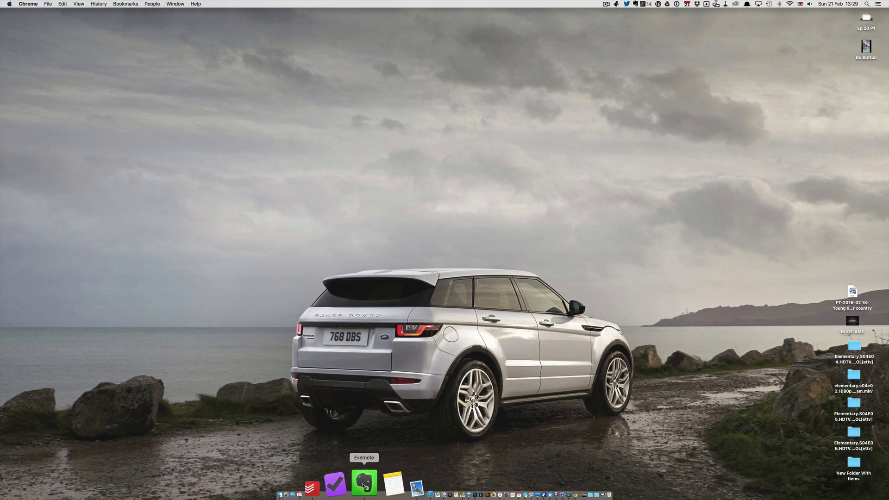
left_click(354, 482)
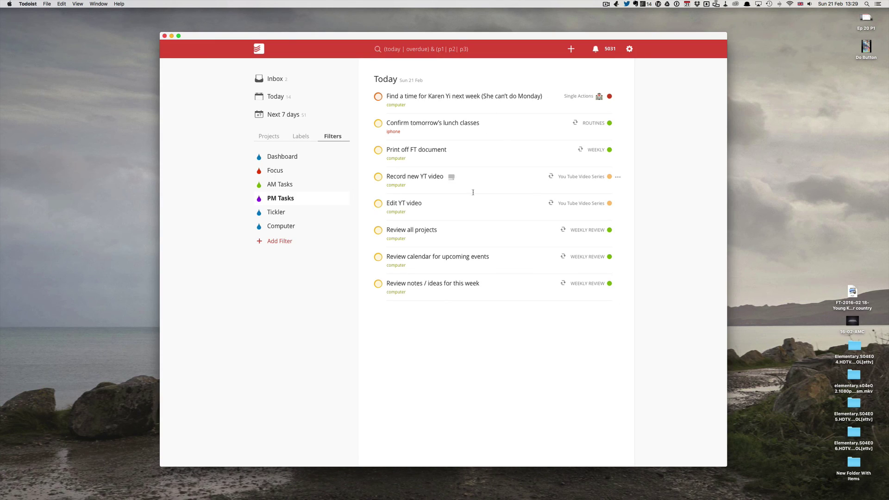
left_click(278, 79)
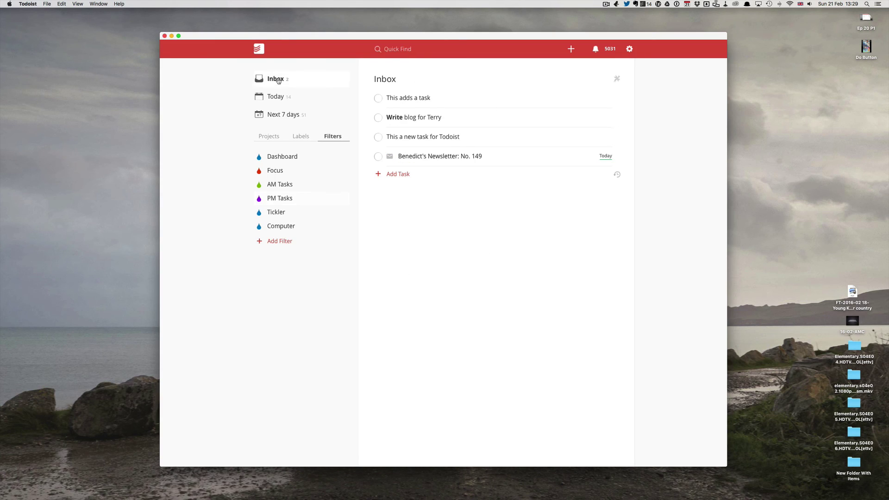
left_click(440, 159)
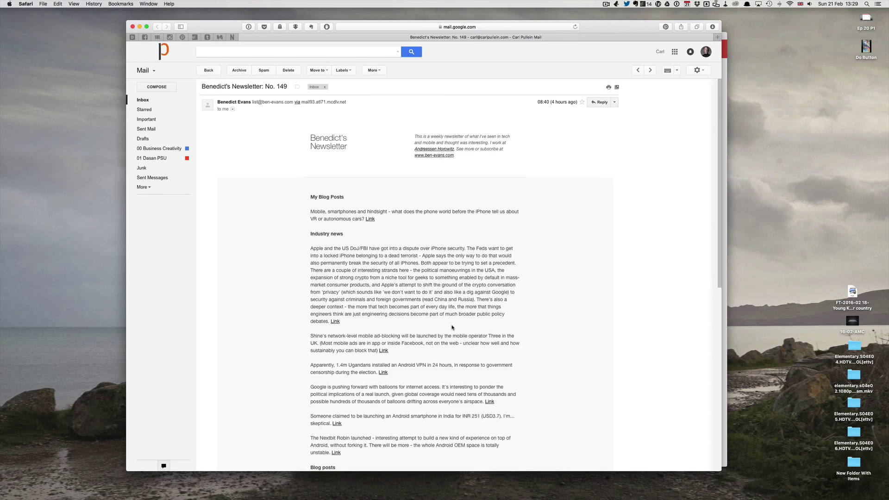
Step: Close the Safari window showing the No. 149 newsletter email to reveal Todoist's Inbox with four tasks
scroll(452, 328, "down", 15)
scroll(452, 327, "up", 15)
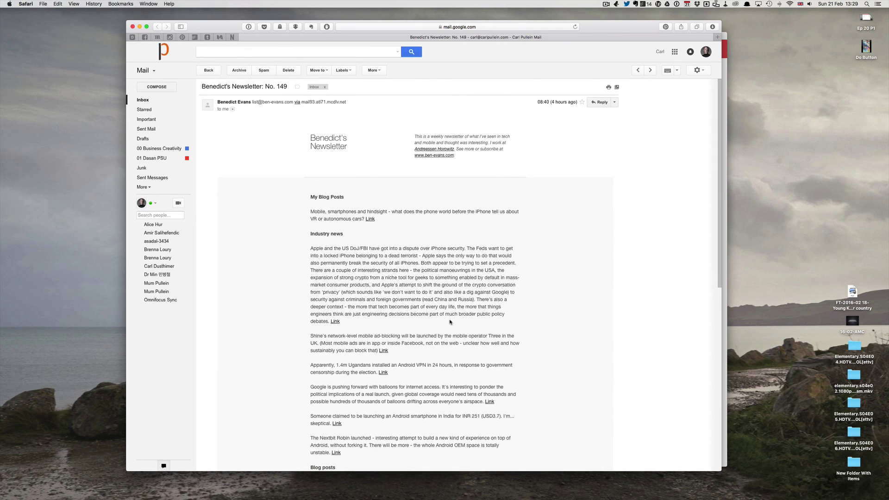
left_click(132, 27)
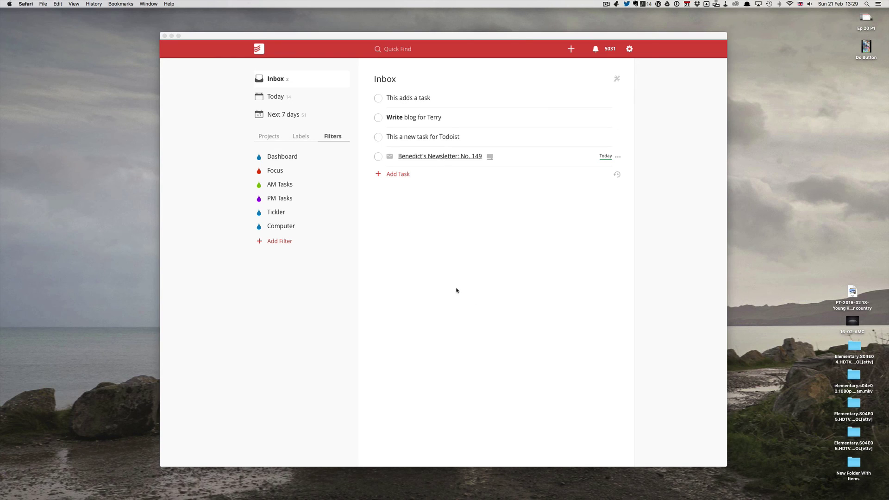
left_click(444, 197)
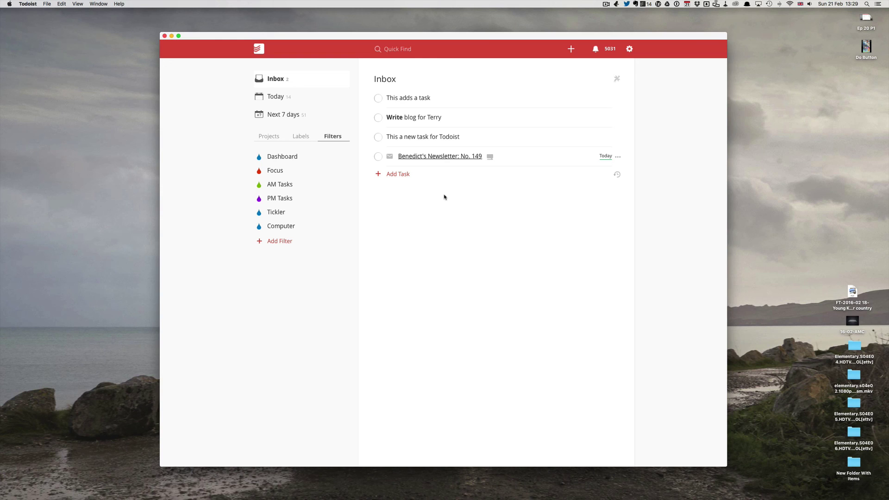